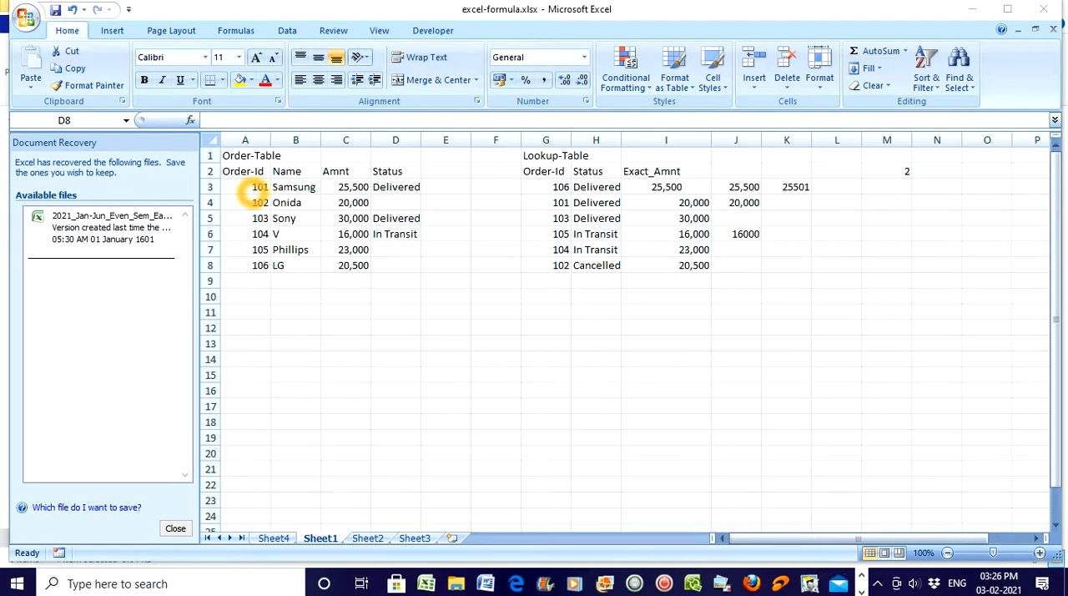
Insert an entire column before the Order-Id column of the Order-Table.
{"action": "left_click", "coordinate": [229, 173]}
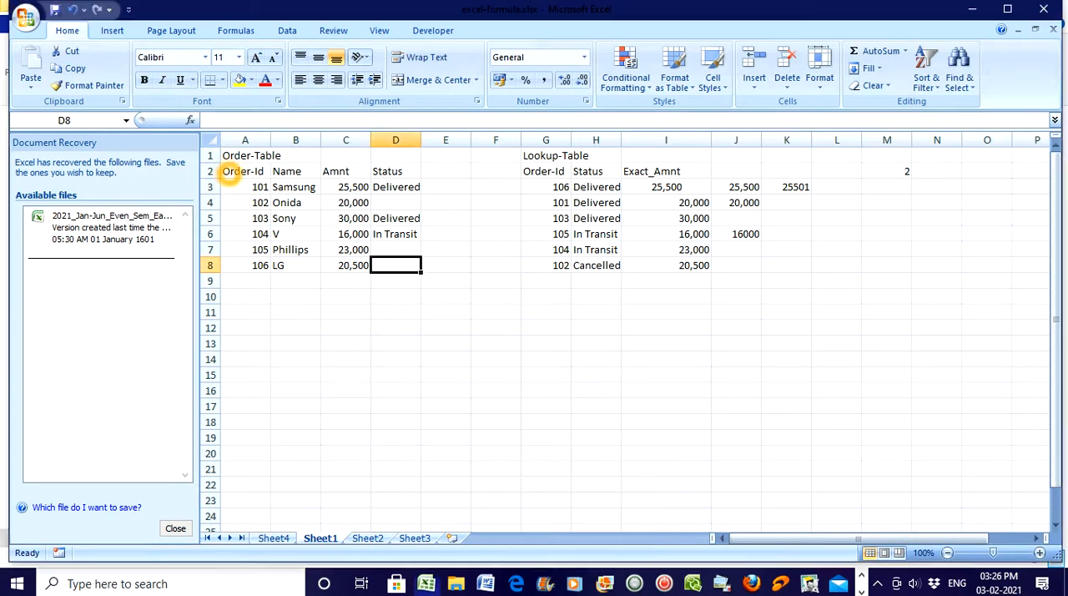
{"action": "left_click", "coordinate": [230, 172]}
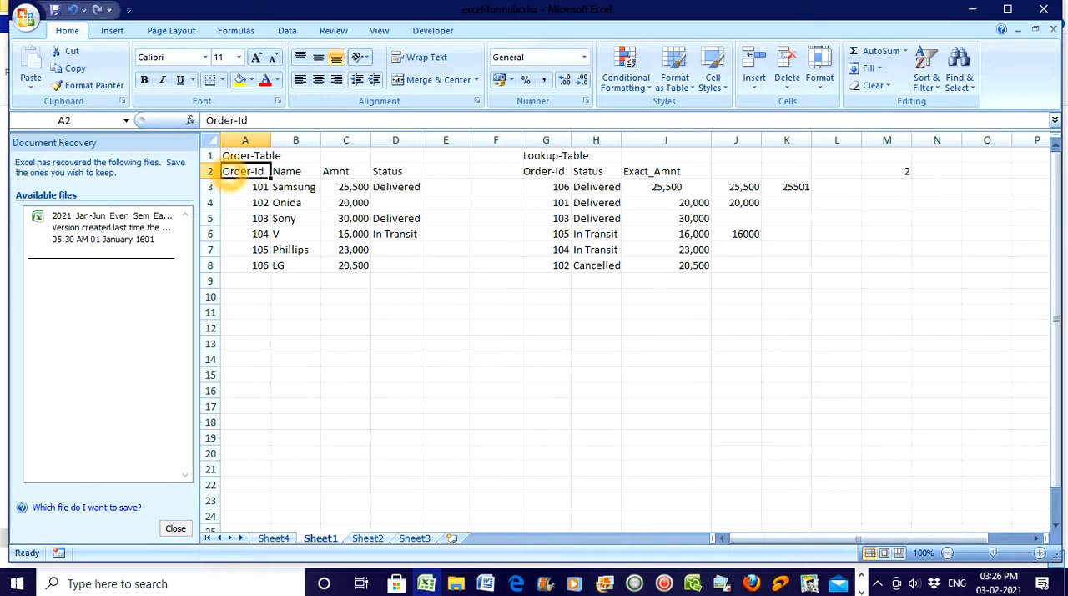
{"action": "right_click", "coordinate": [230, 174]}
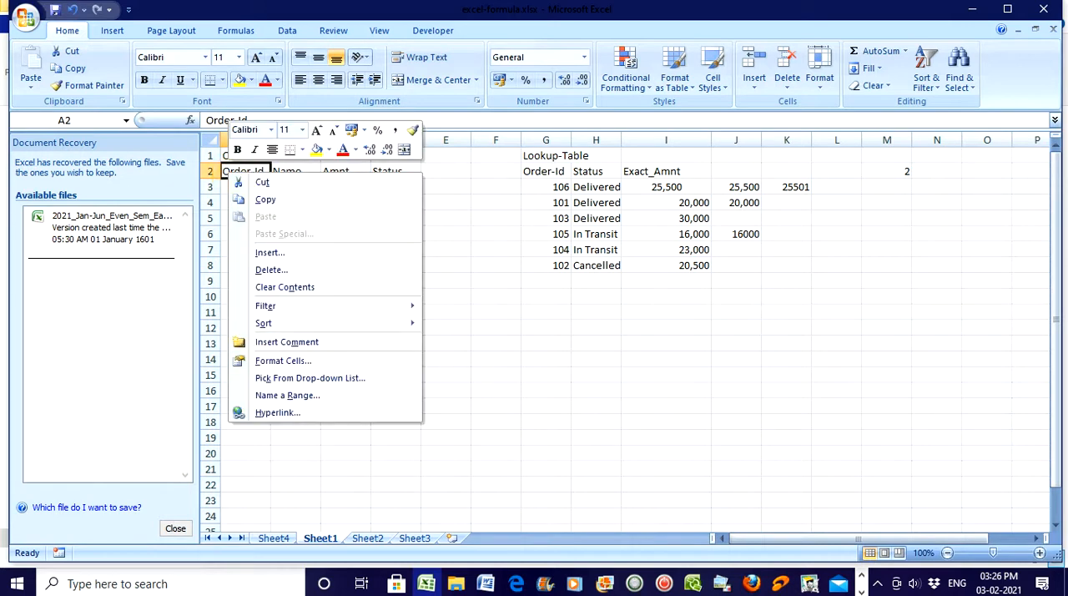
{"action": "left_click", "coordinate": [308, 252]}
{"action": "left_click", "coordinate": [292, 271]}
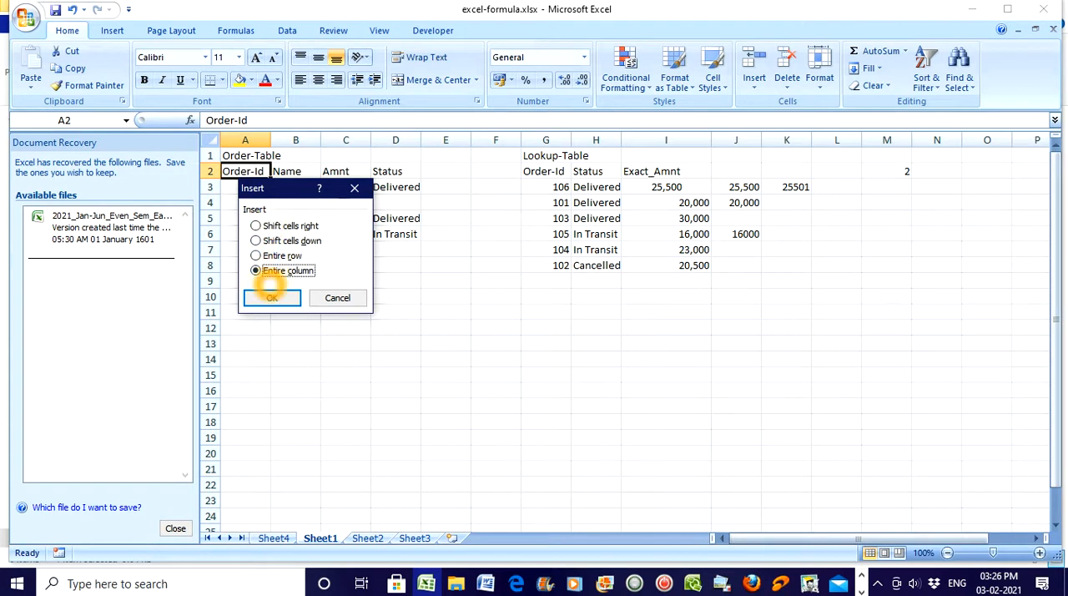
{"action": "left_click", "coordinate": [276, 297]}
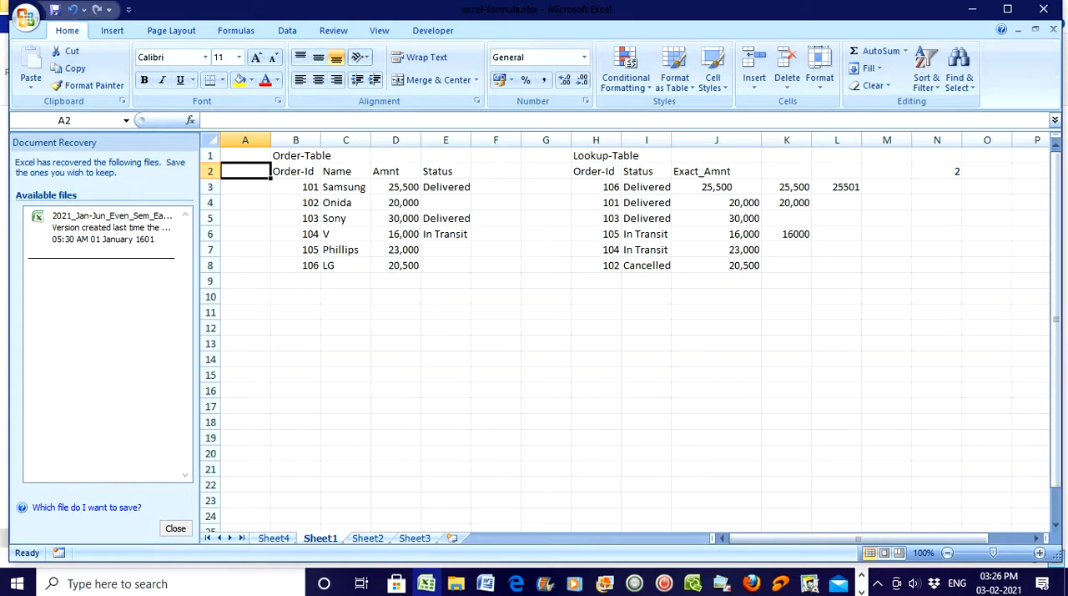
Enter the header "Sl. No." in cell A2 of the new column.
{"action": "left_click", "coordinate": [244, 173]}
{"action": "double_click", "coordinate": [244, 173]}
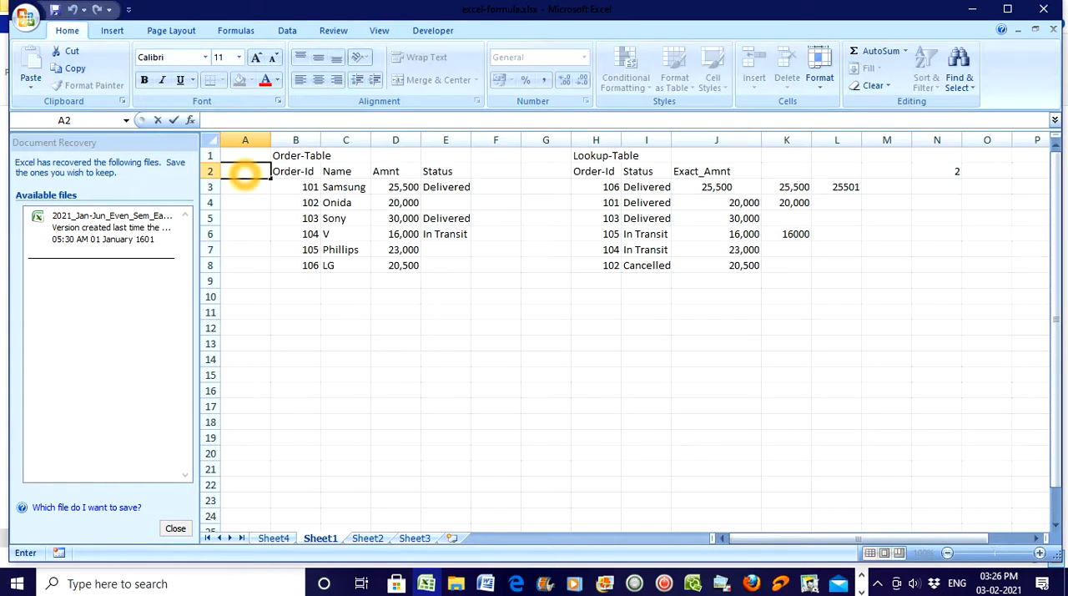
{"action": "type", "text": "Sl. No."}
Enter 1 in A3 and fill down to A8 as a series numbered 1 to 6.
{"action": "left_click", "coordinate": [245, 189]}
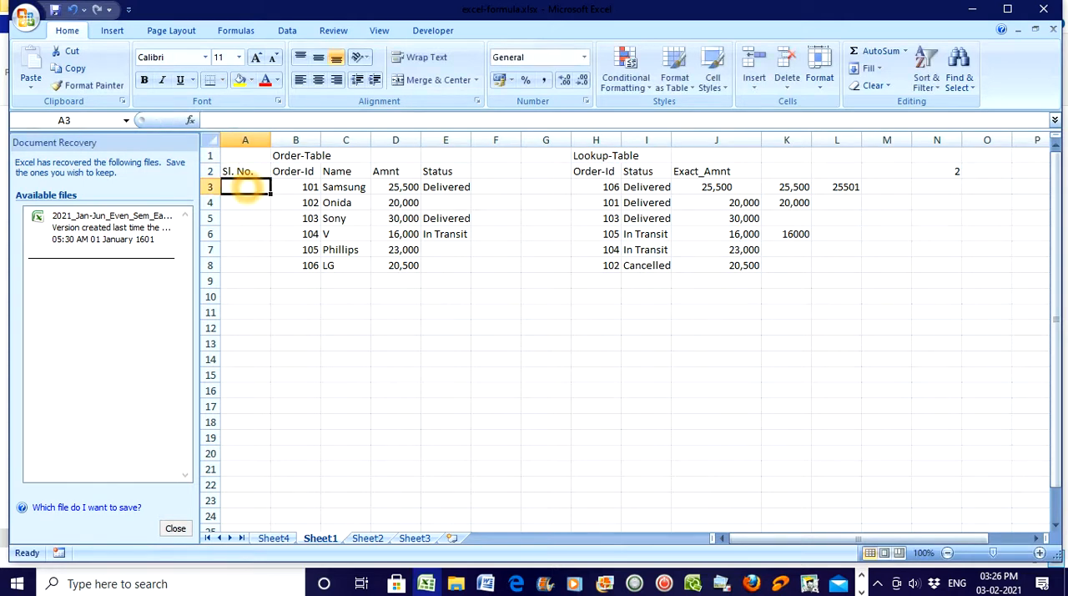
{"action": "type", "text": "1"}
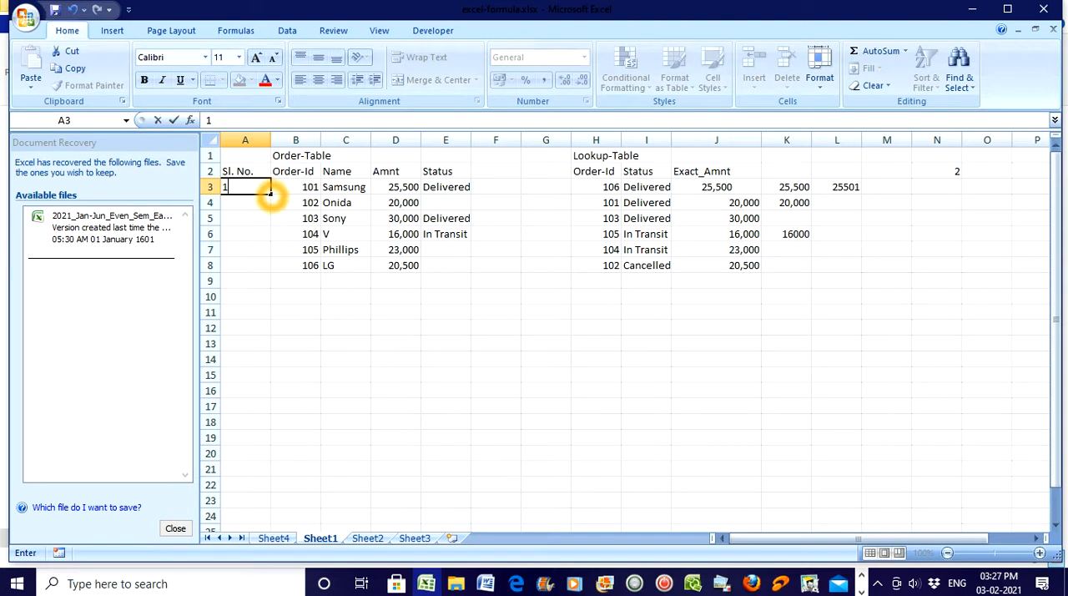
{"action": "left_click_drag", "start_coordinate": [269, 191], "coordinate": [274, 270]}
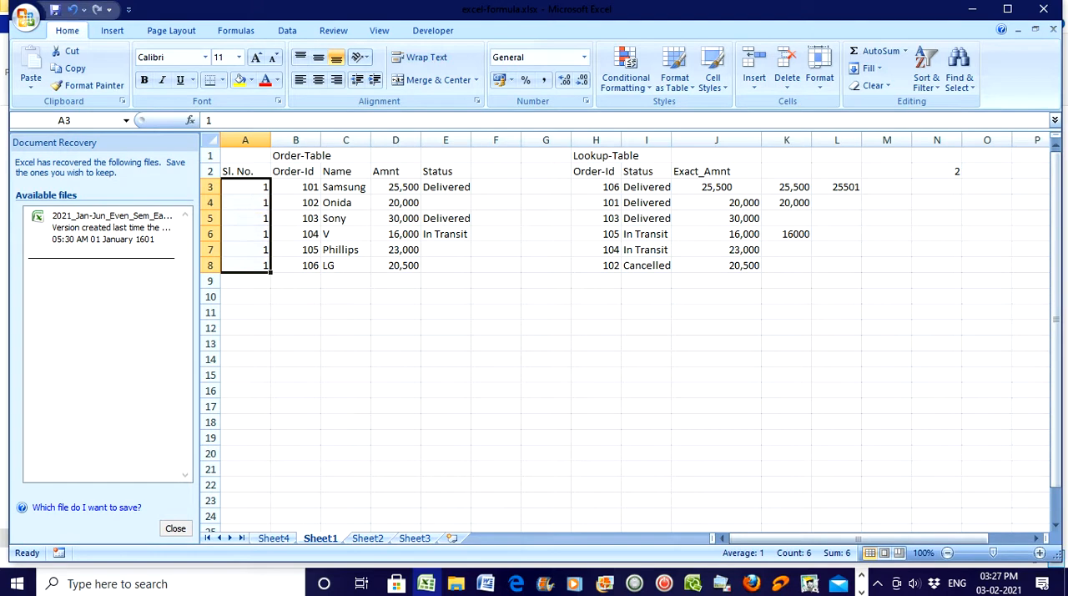
{"action": "left_click", "coordinate": [259, 191]}
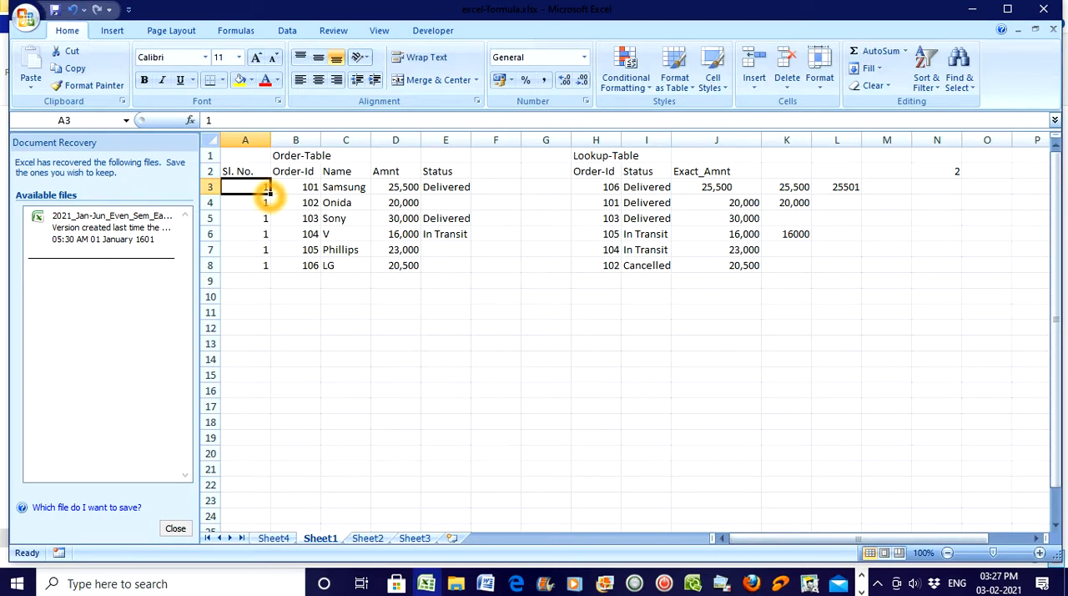
{"action": "left_click_drag", "start_coordinate": [267, 192], "coordinate": [267, 267]}
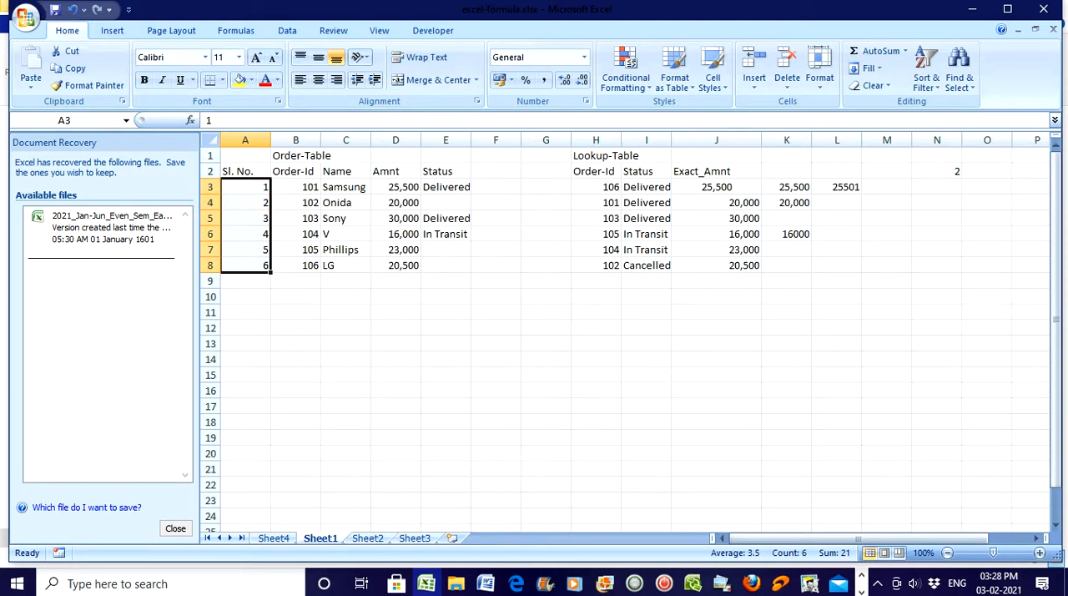
Add the headers MAX in F2 and MIN in G2 beside the Status column.
{"action": "left_click", "coordinate": [483, 171]}
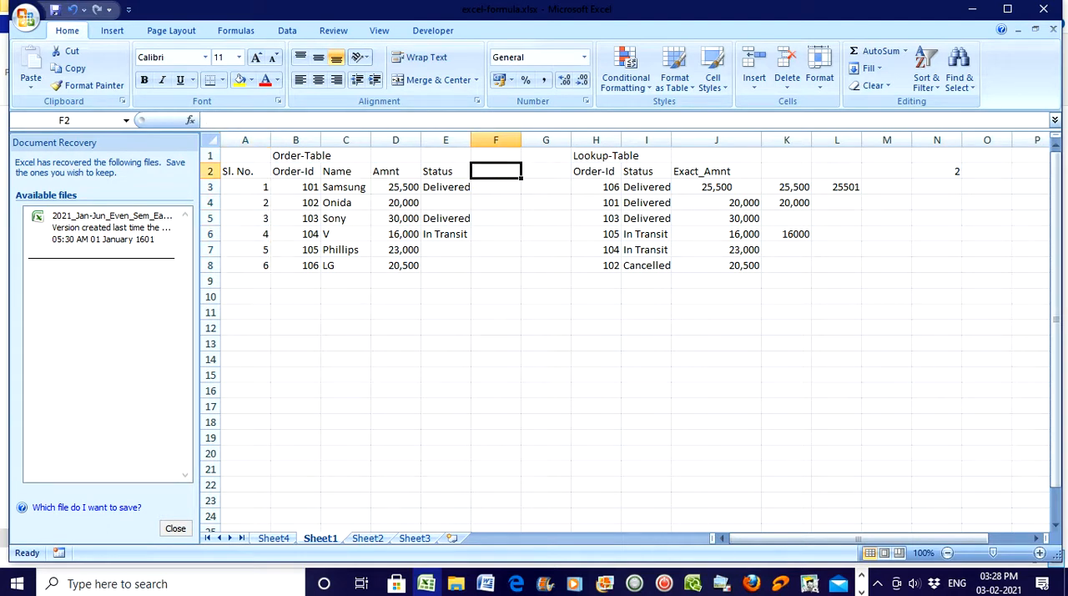
{"action": "type", "text": "MAX"}
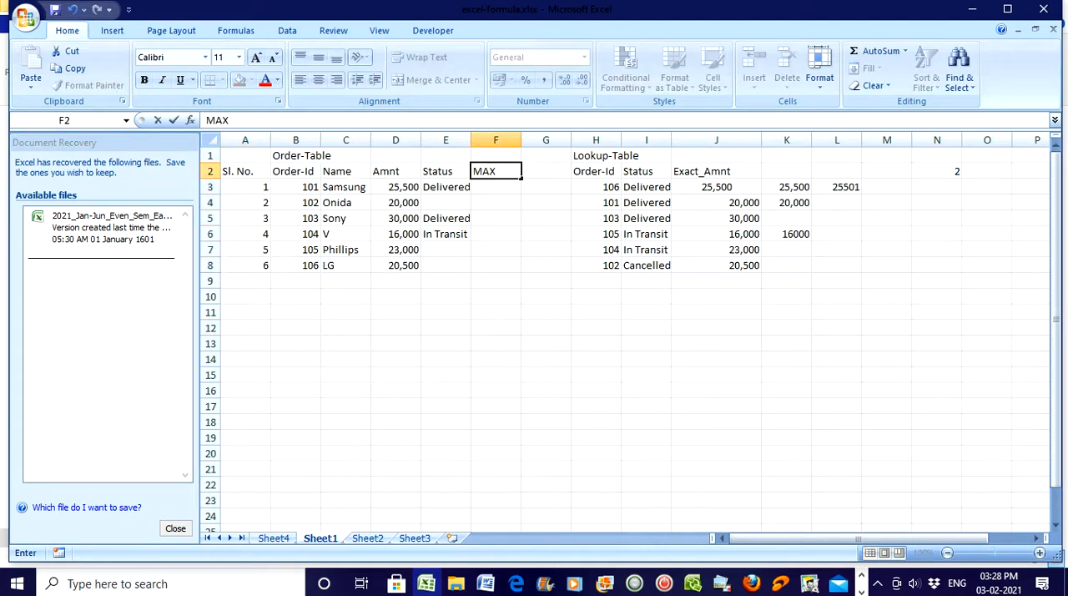
{"action": "left_click", "coordinate": [543, 173]}
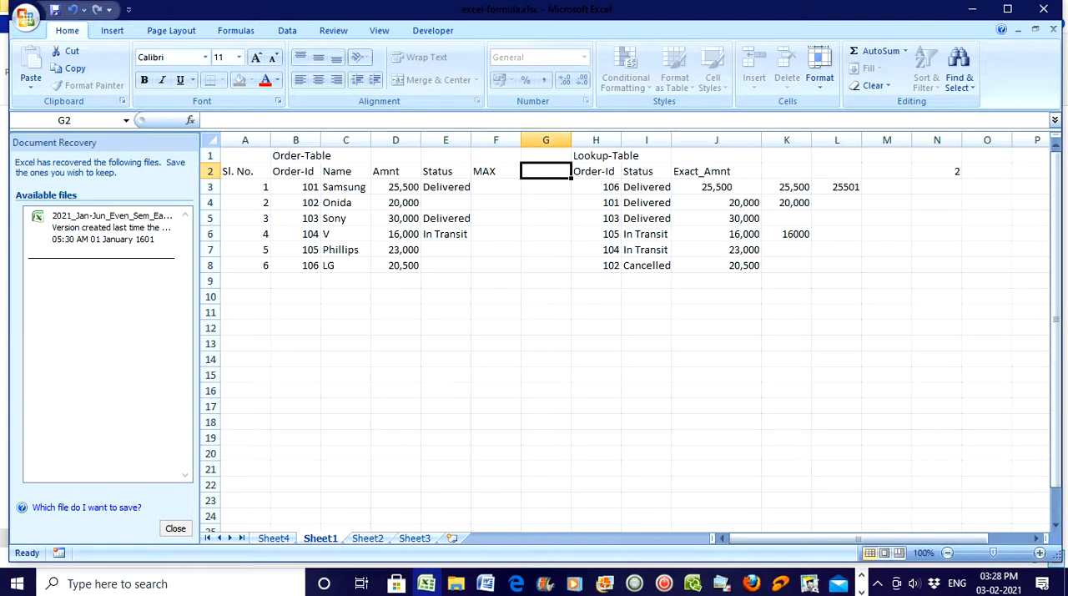
{"action": "type", "text": "MIN"}
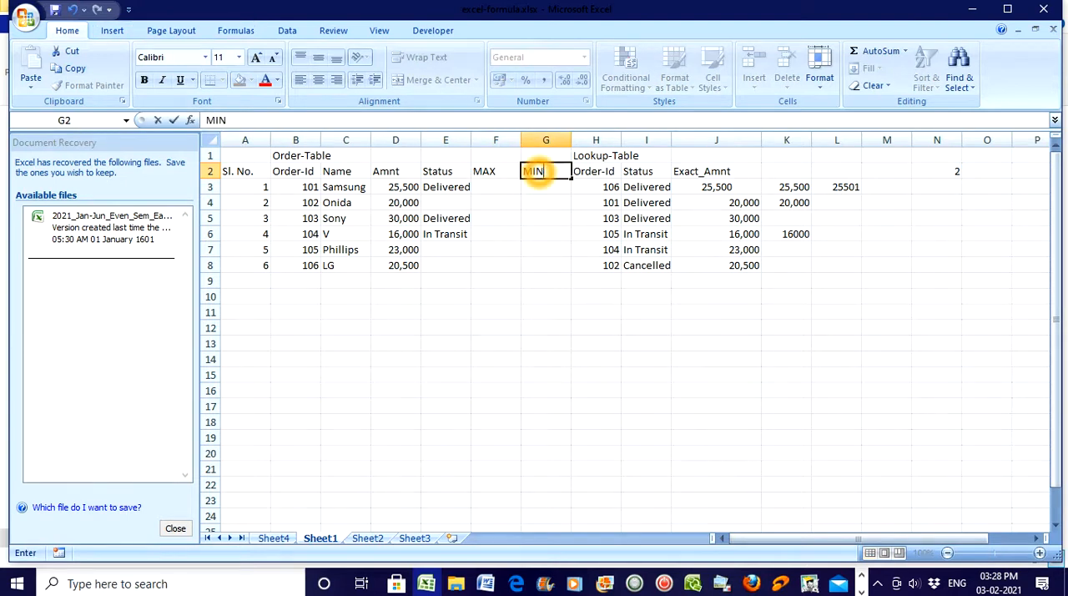
Calculate the highest Amnt value in F4 with the formula =MAX(D3:D8).
{"action": "left_click", "coordinate": [500, 204]}
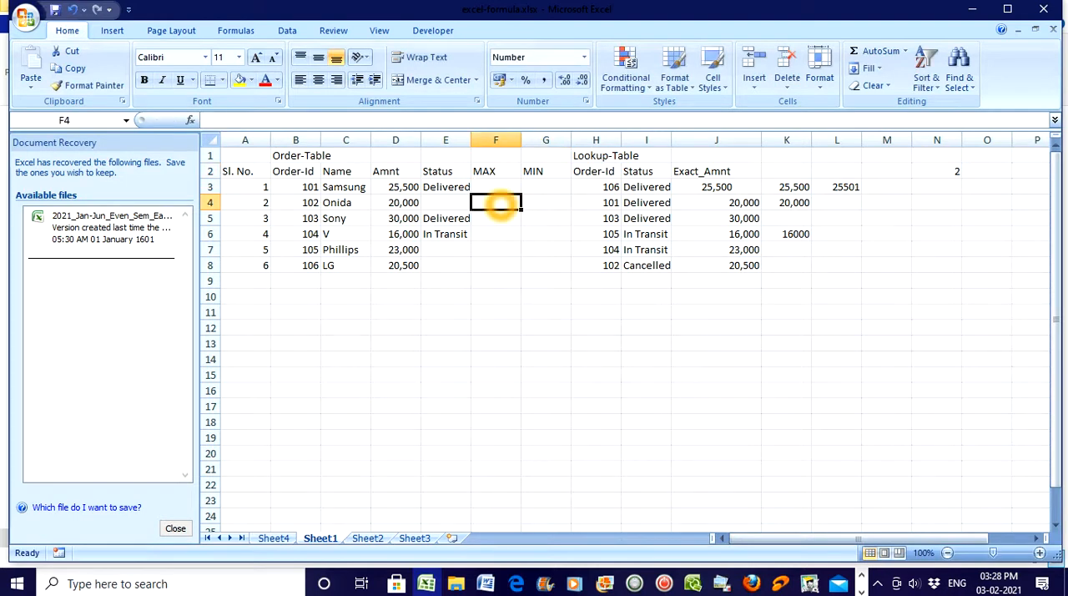
{"action": "type", "text": "="}
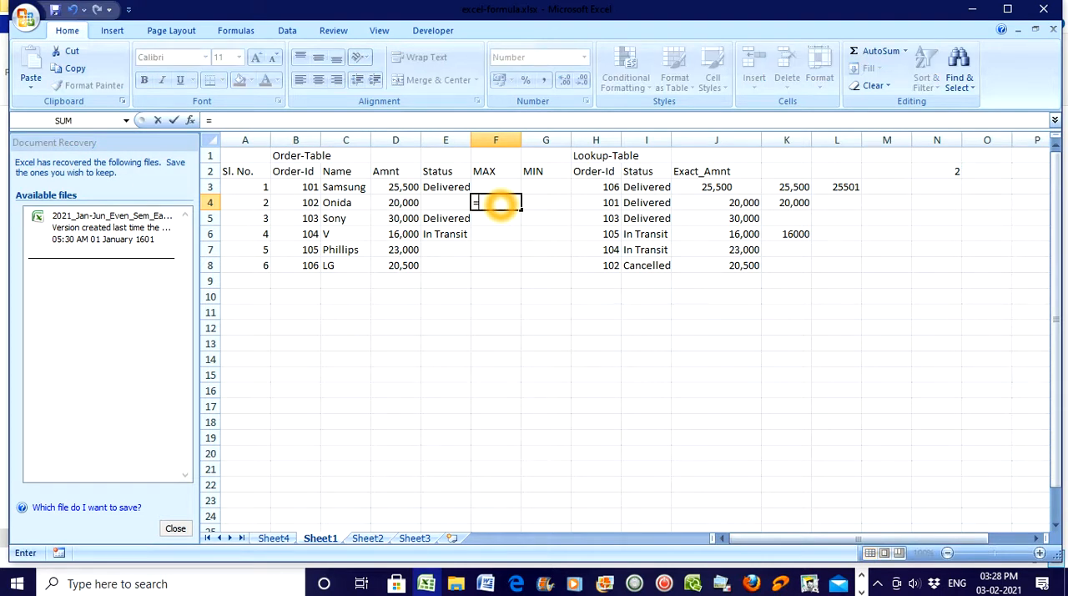
{"action": "type", "text": "MAX"}
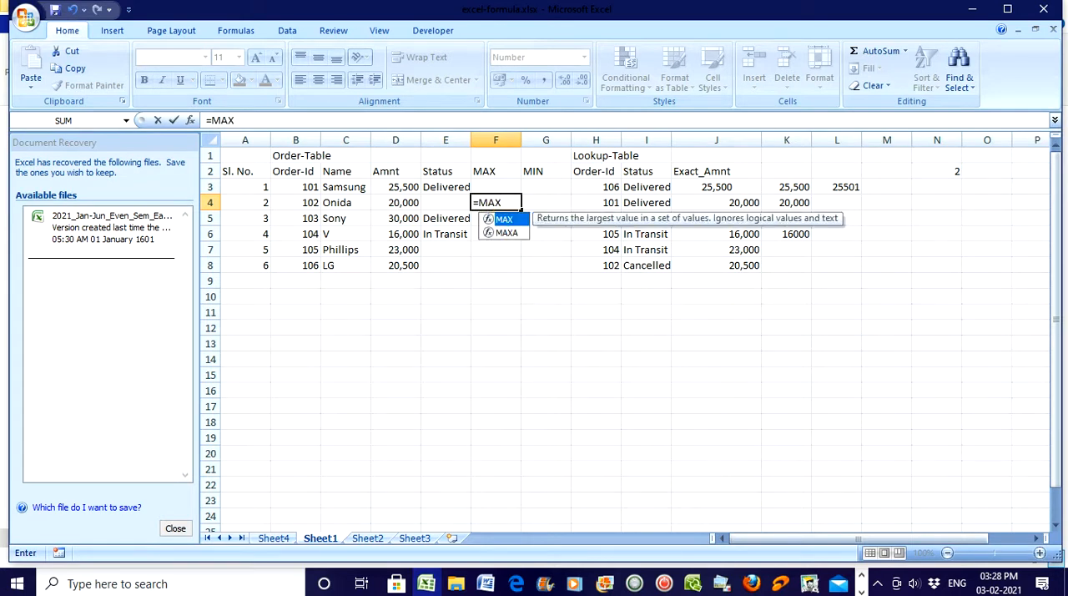
{"action": "double_click", "coordinate": [504, 219]}
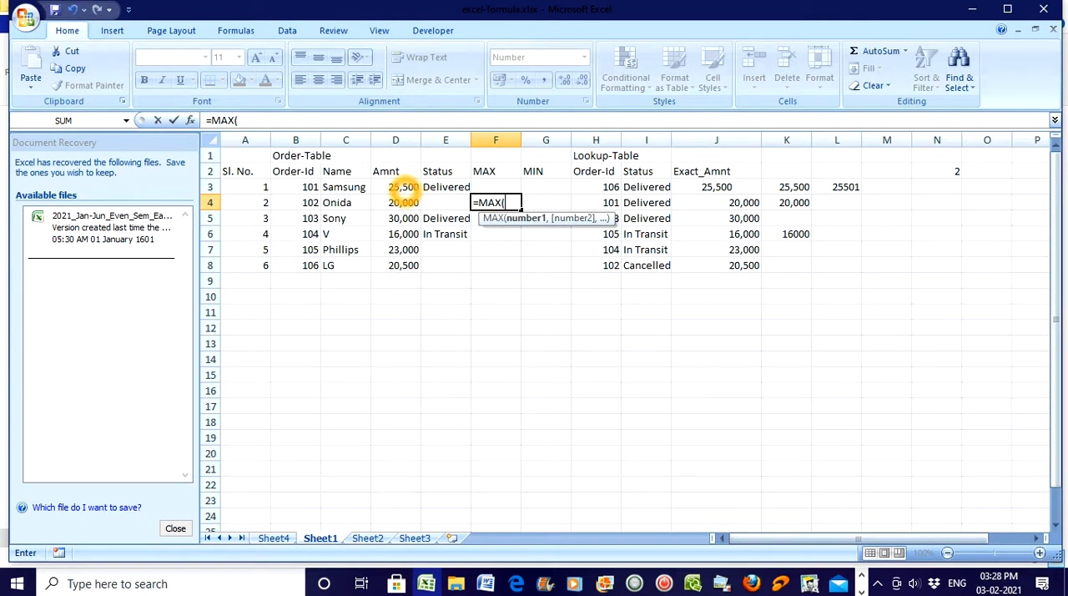
{"action": "left_click_drag", "start_coordinate": [403, 187], "coordinate": [403, 265]}
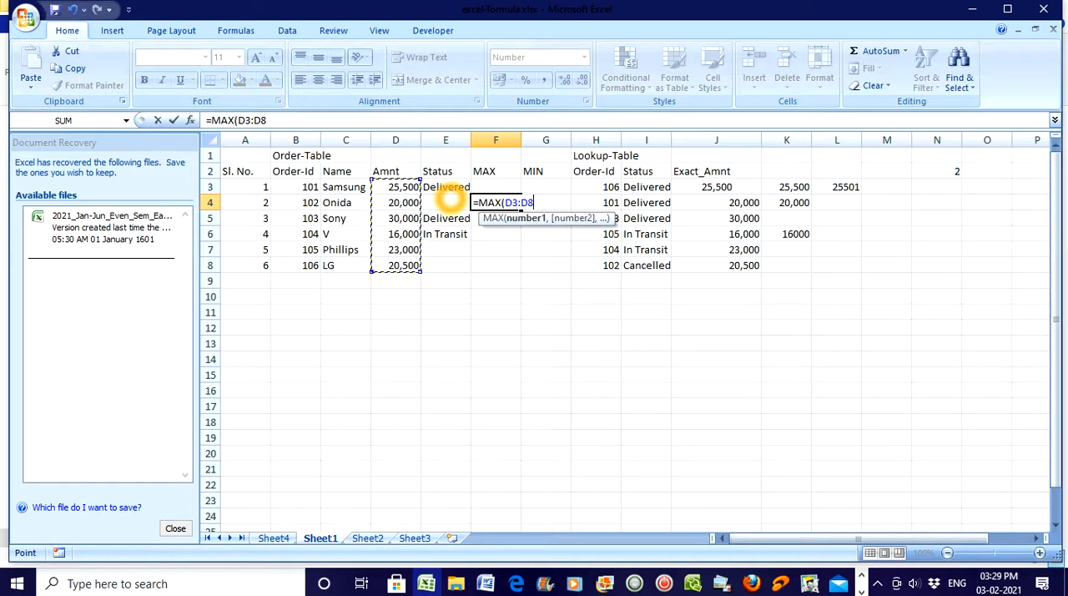
{"action": "type", "text": ")"}
{"action": "key", "text": "Return"}
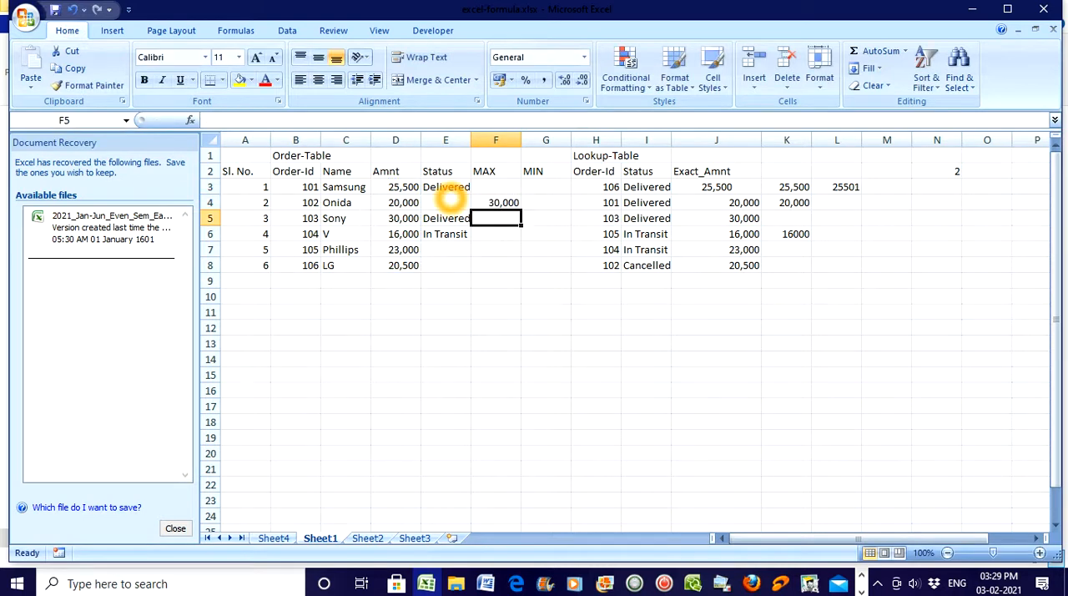
{"action": "left_click", "coordinate": [511, 203]}
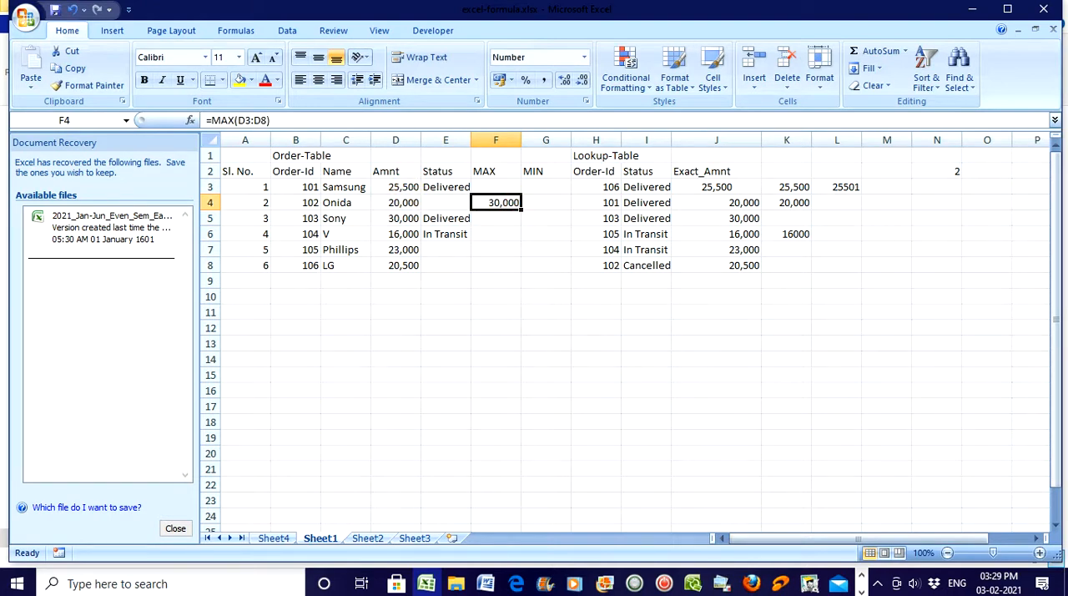
{"action": "left_click", "coordinate": [395, 217]}
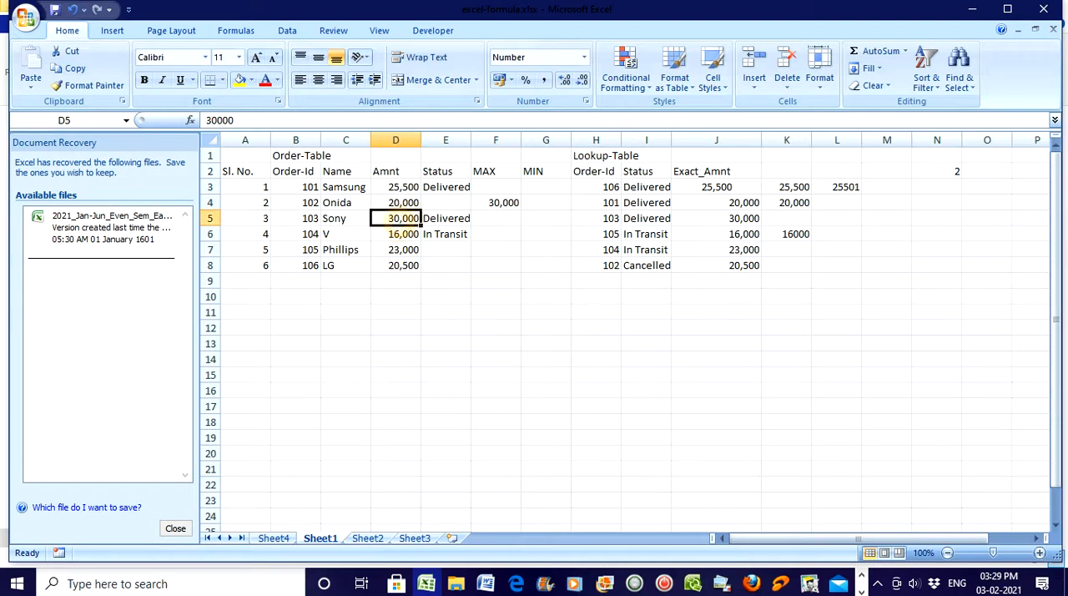
Calculate the lowest Amnt value in G5 with the formula =MIN(D3:D8).
{"action": "left_click", "coordinate": [539, 202]}
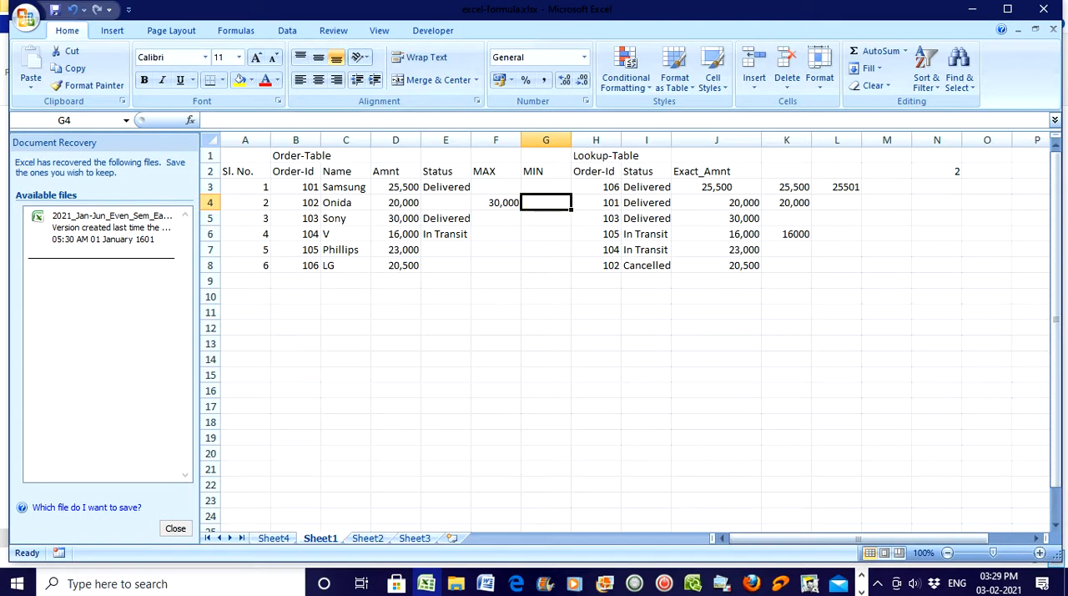
{"action": "left_click", "coordinate": [543, 219]}
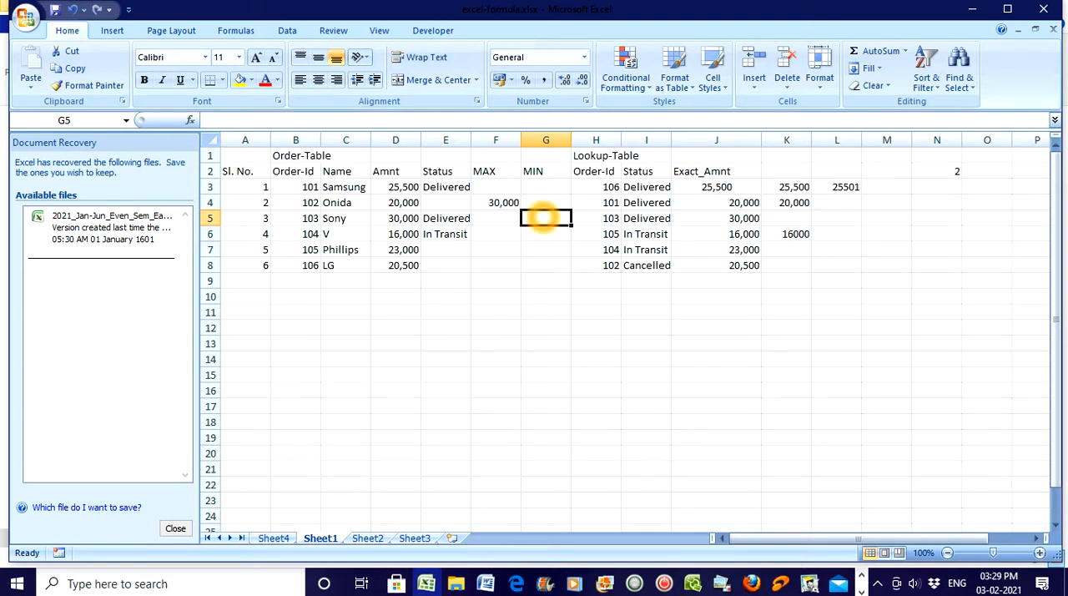
{"action": "type", "text": "="}
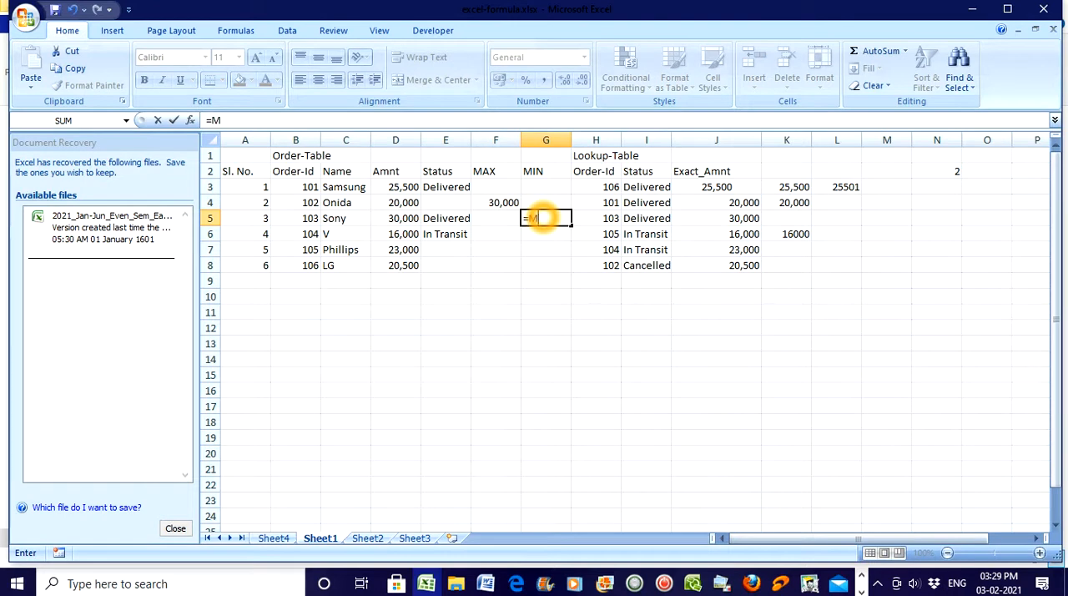
{"action": "type", "text": "MIN"}
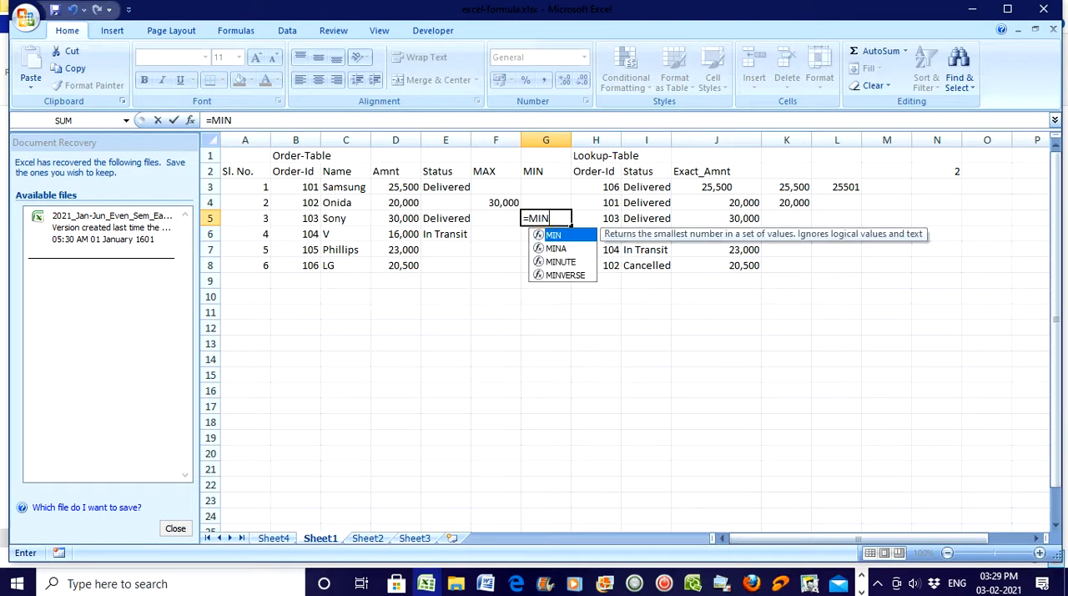
{"action": "double_click", "coordinate": [549, 235]}
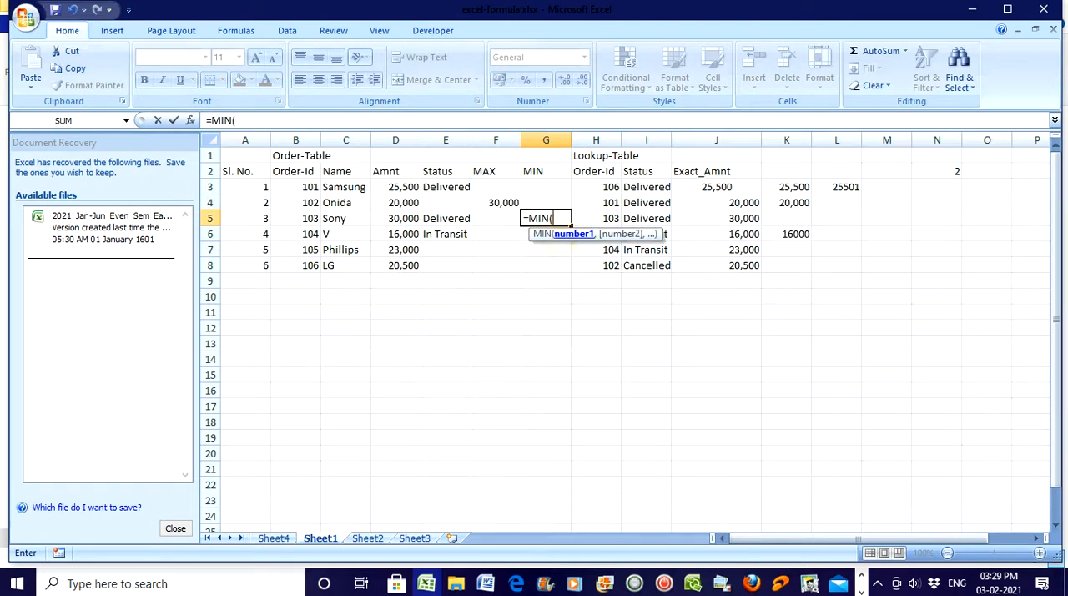
{"action": "left_click", "coordinate": [405, 187]}
{"action": "left_click_drag", "start_coordinate": [405, 202], "coordinate": [409, 262]}
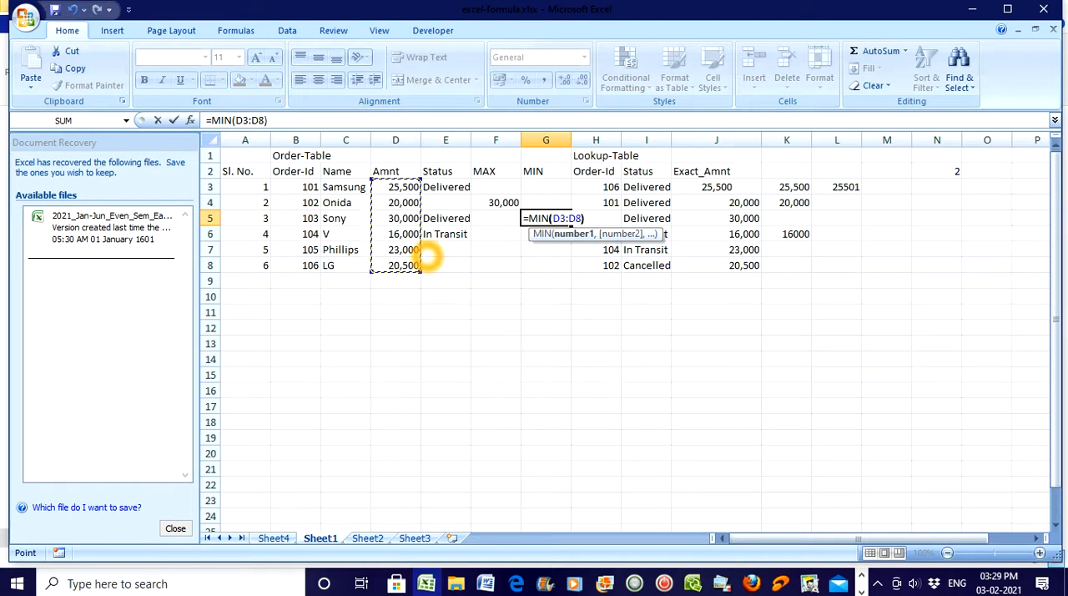
{"action": "type", "text": ")"}
{"action": "key", "text": "Return"}
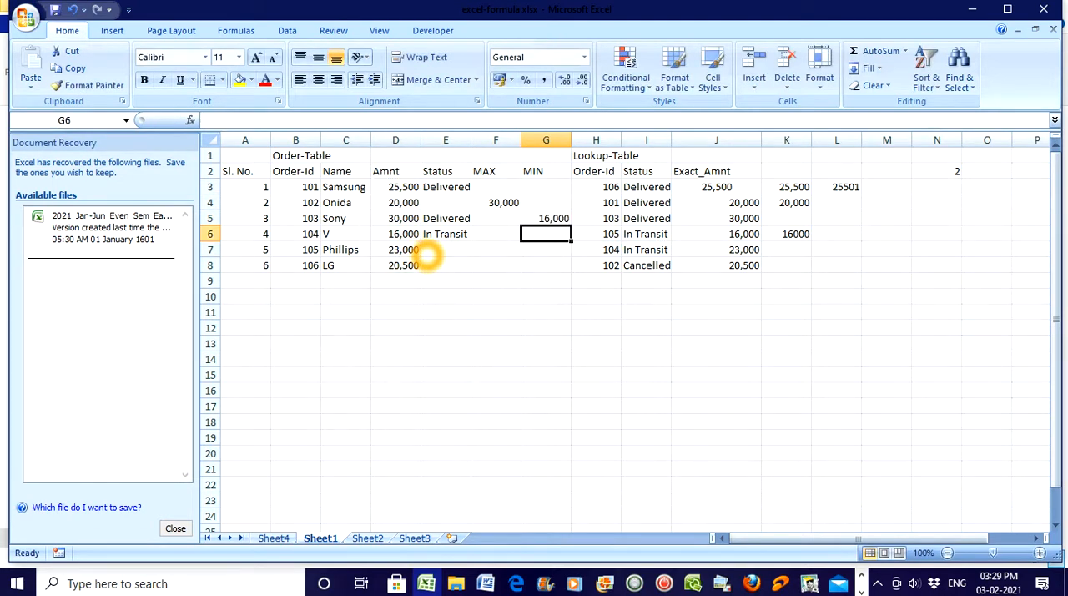